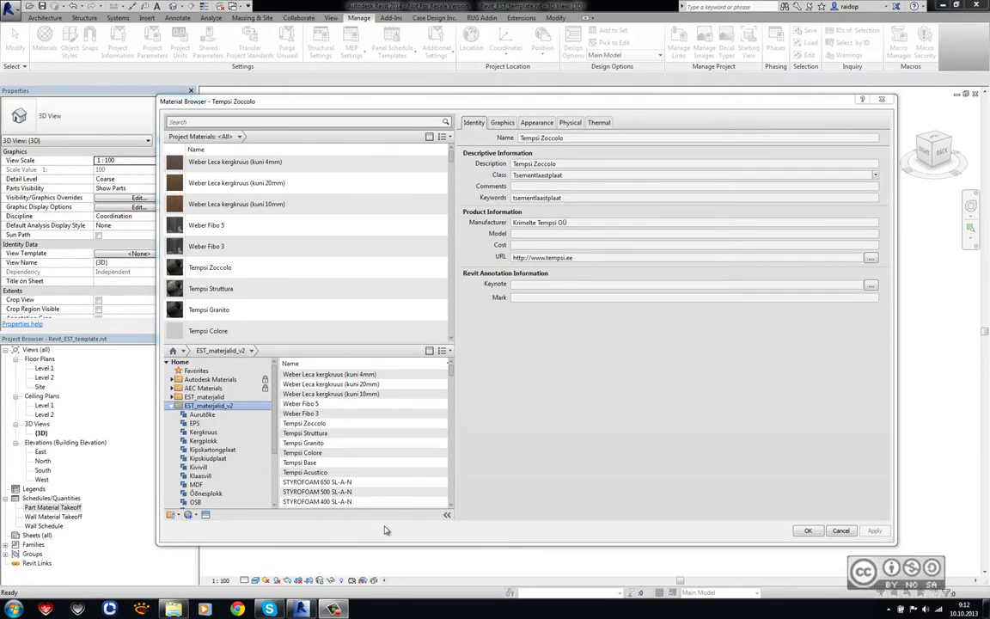
Step: Show Tempsi Zoccolo's Graphics settings: RGB 64 0 0 shading, transparency 0, no patterns
scroll(361, 447, down, 1)
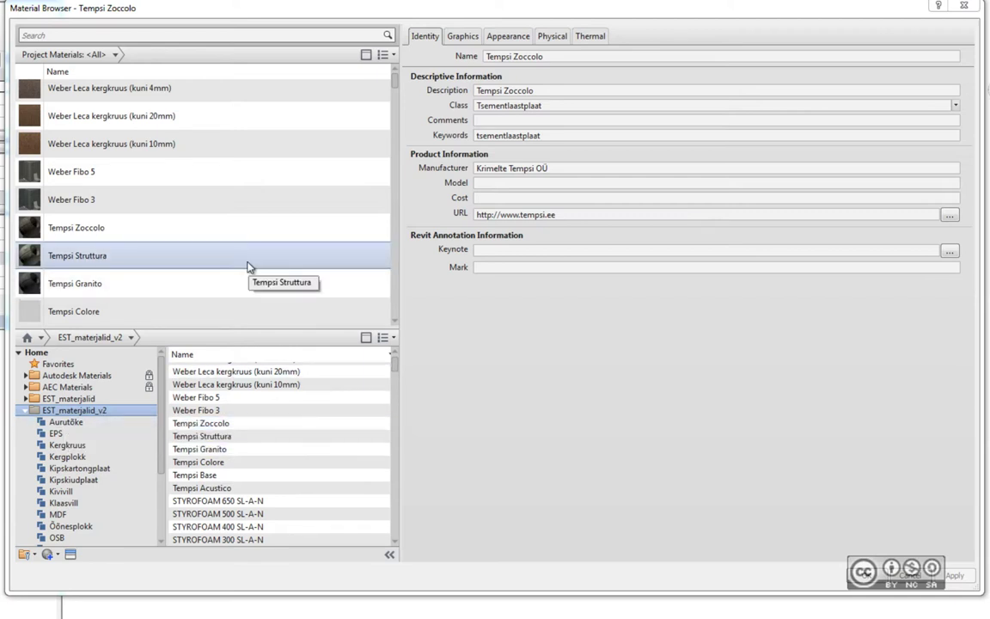
scroll(120, 137, up, 1)
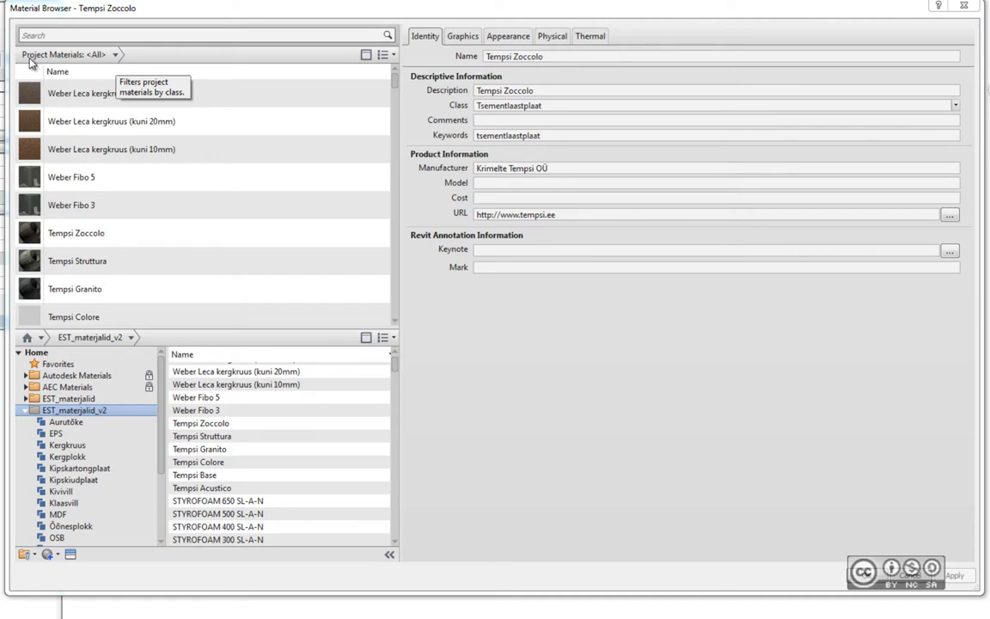
click(116, 55)
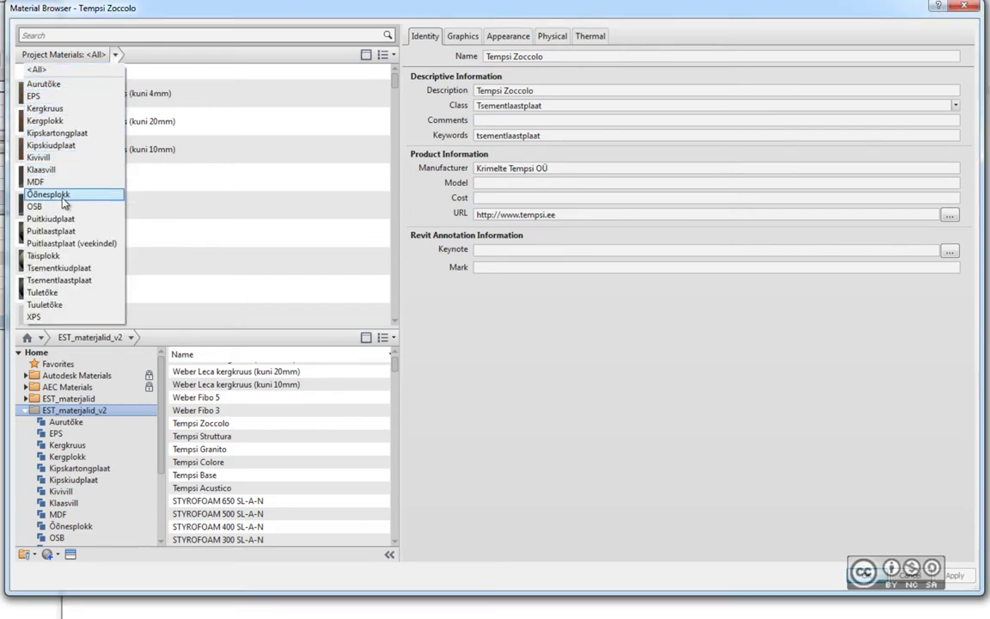
click(158, 12)
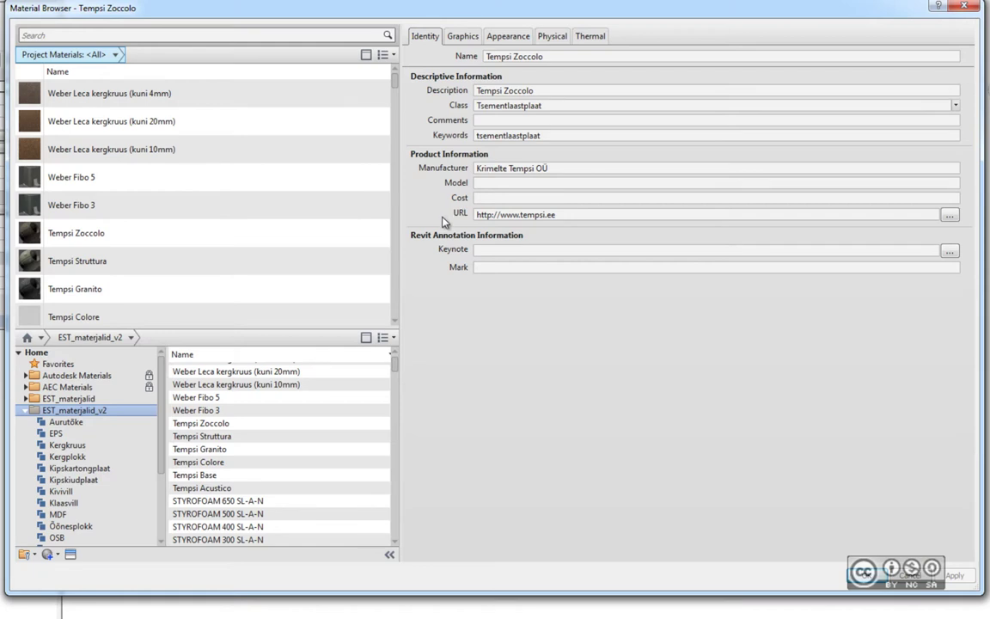
click(462, 38)
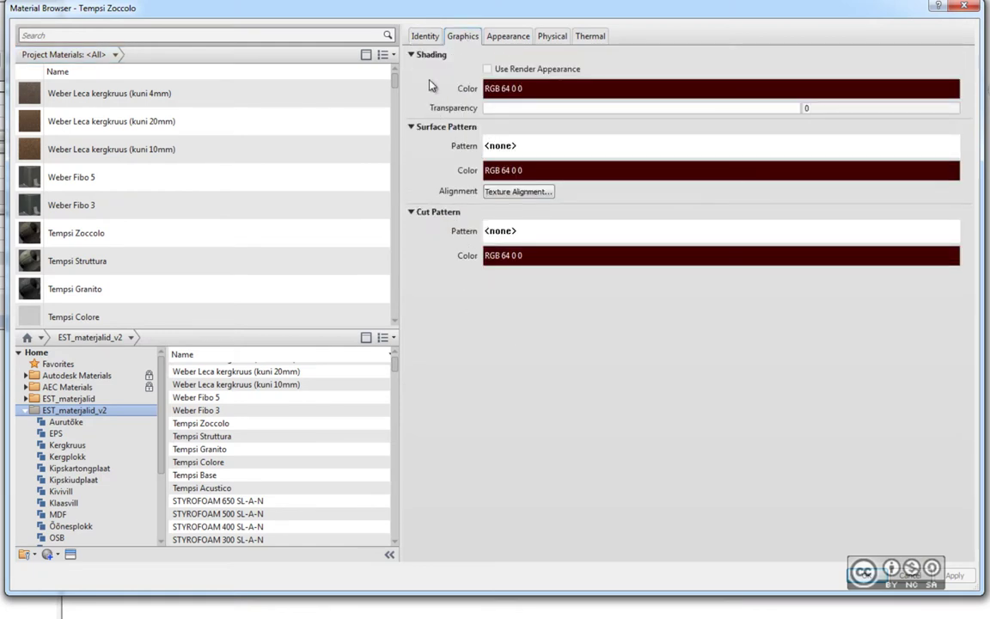
Step: Review Tempsi Zoccolo's appearance asset and its tempsi_zoccolo.png texture settings
click(508, 36)
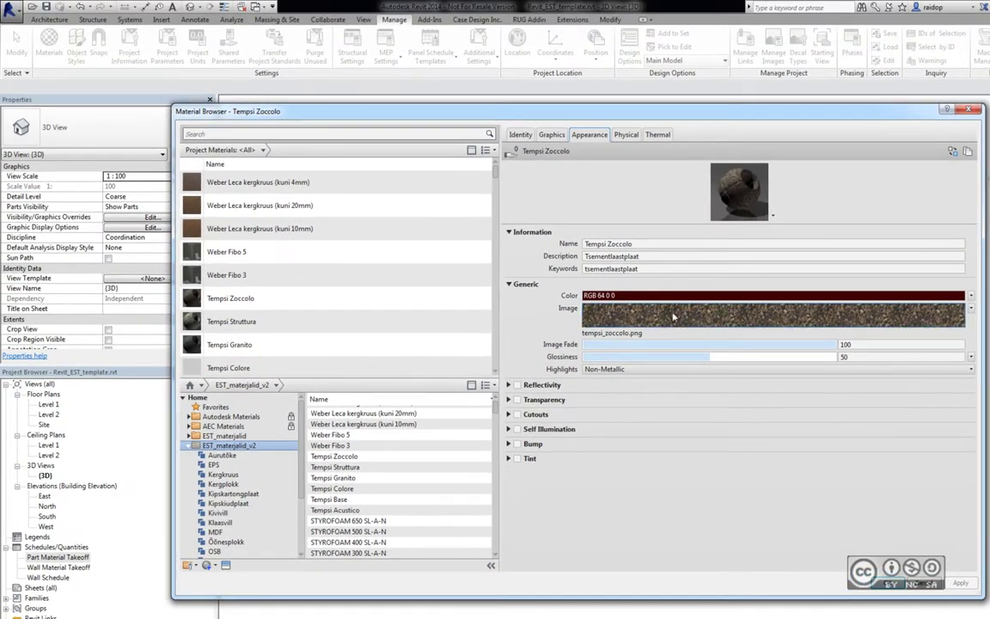
click(673, 317)
mouse_move(748, 279)
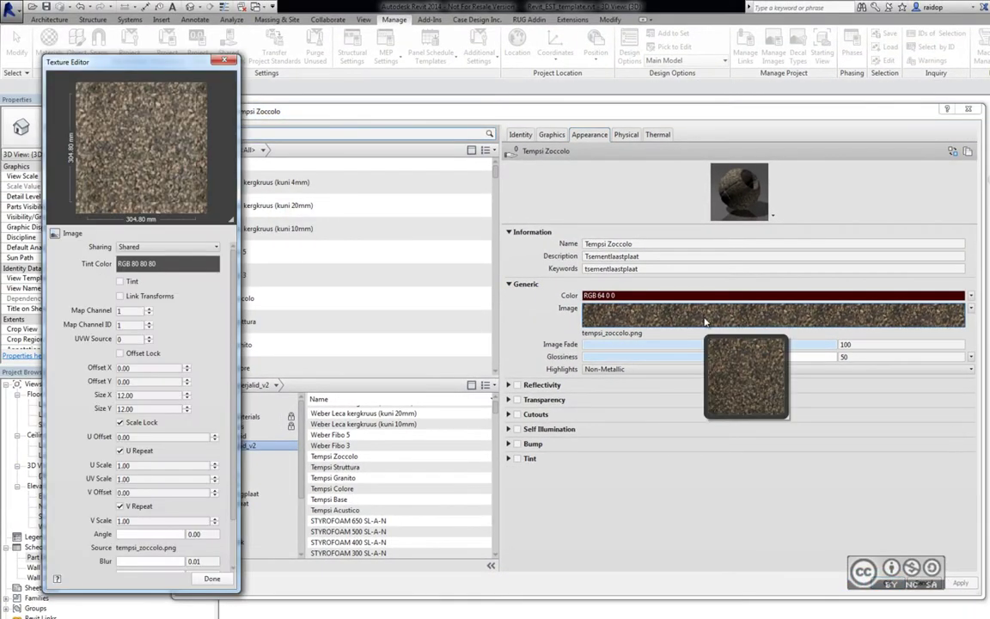
click(636, 290)
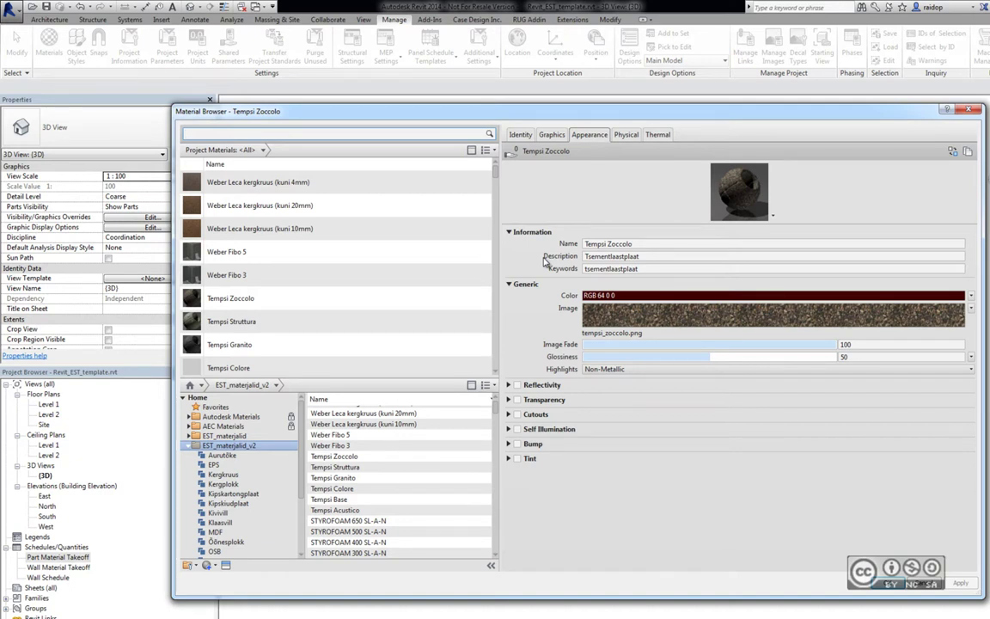
Step: Check Tempsi Zoccolo's physical, thermal and identity data, then close the Material Browser
click(627, 134)
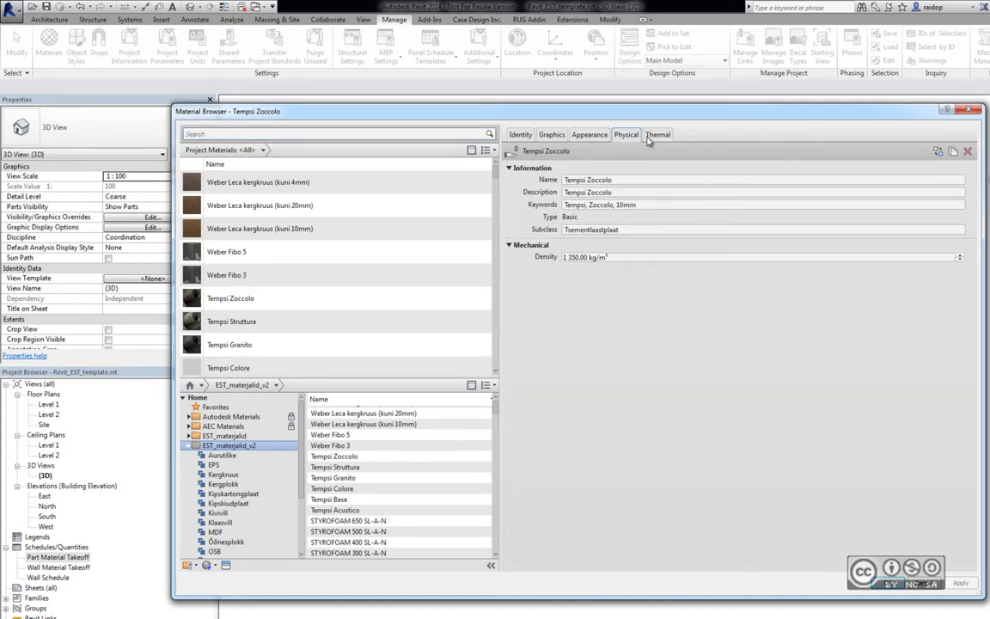
click(655, 135)
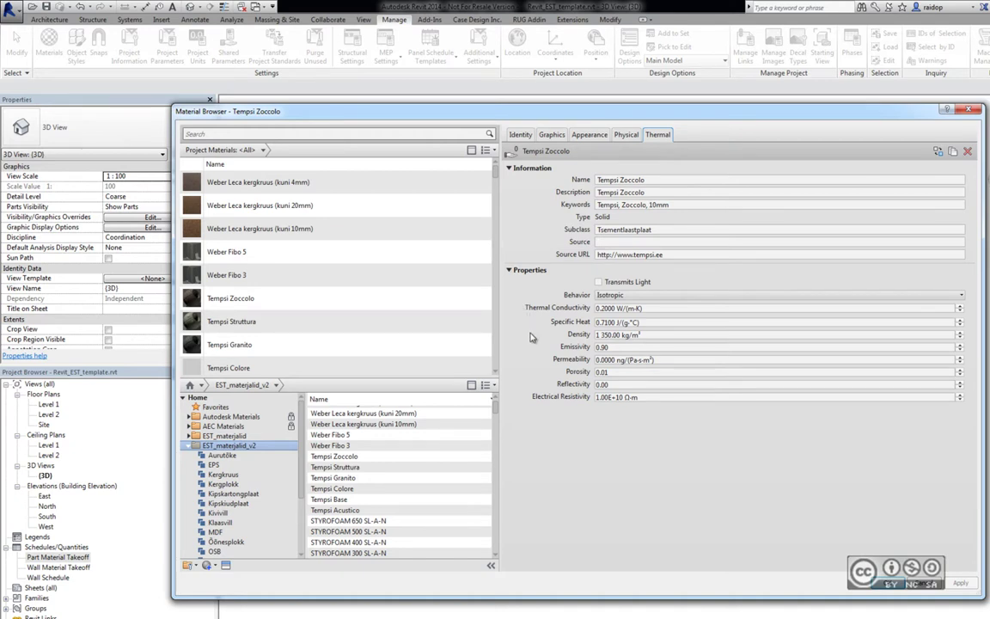
click(520, 134)
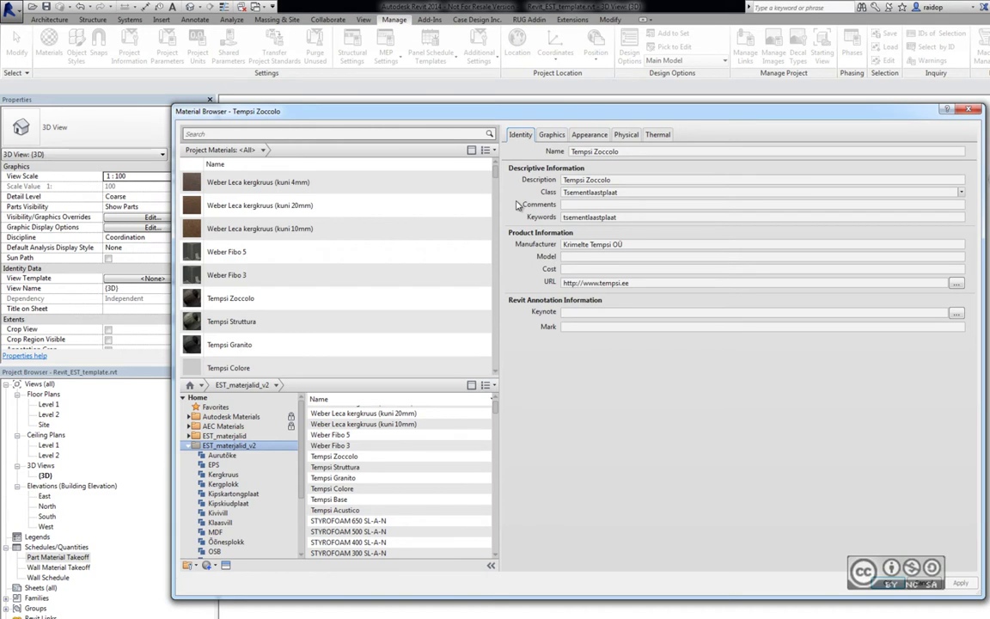
click(971, 113)
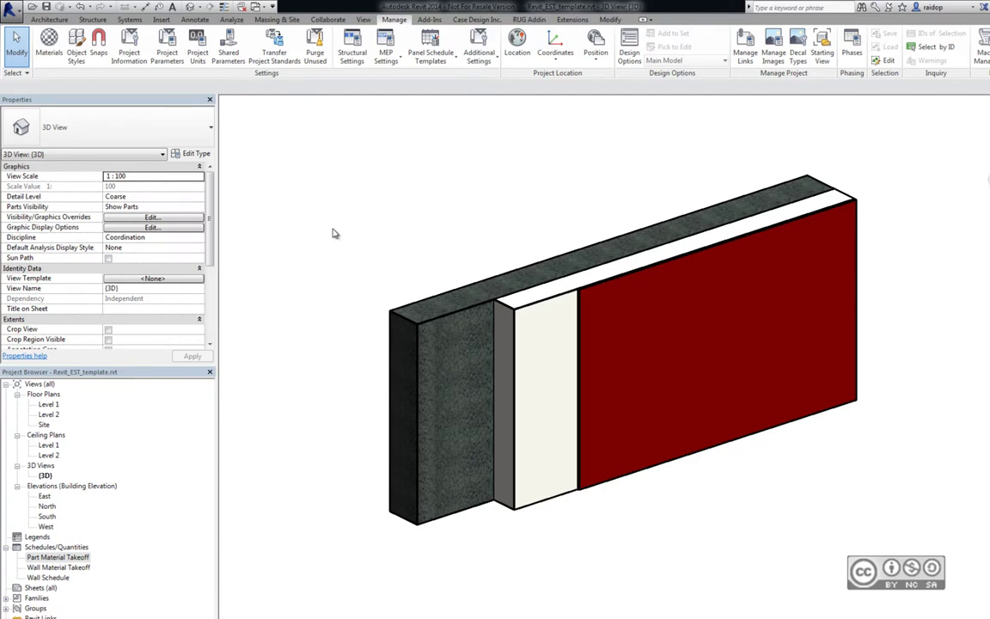
Step: Set Parts Visibility to Show Original and select the 'Fibo 200mm + EPS 150mm + Tempsi' wall
click(185, 206)
click(196, 206)
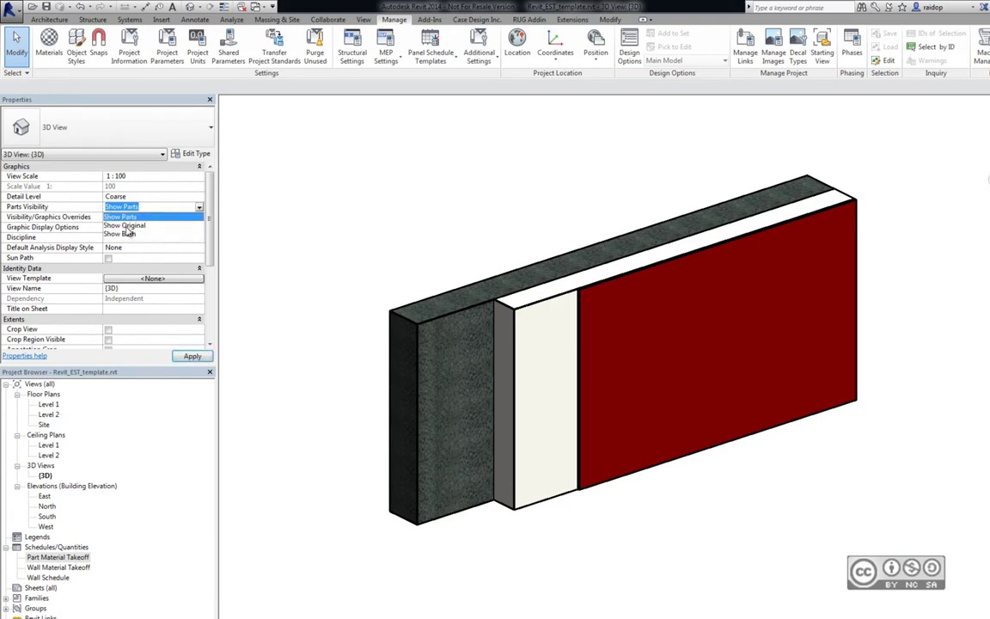
click(116, 217)
click(395, 275)
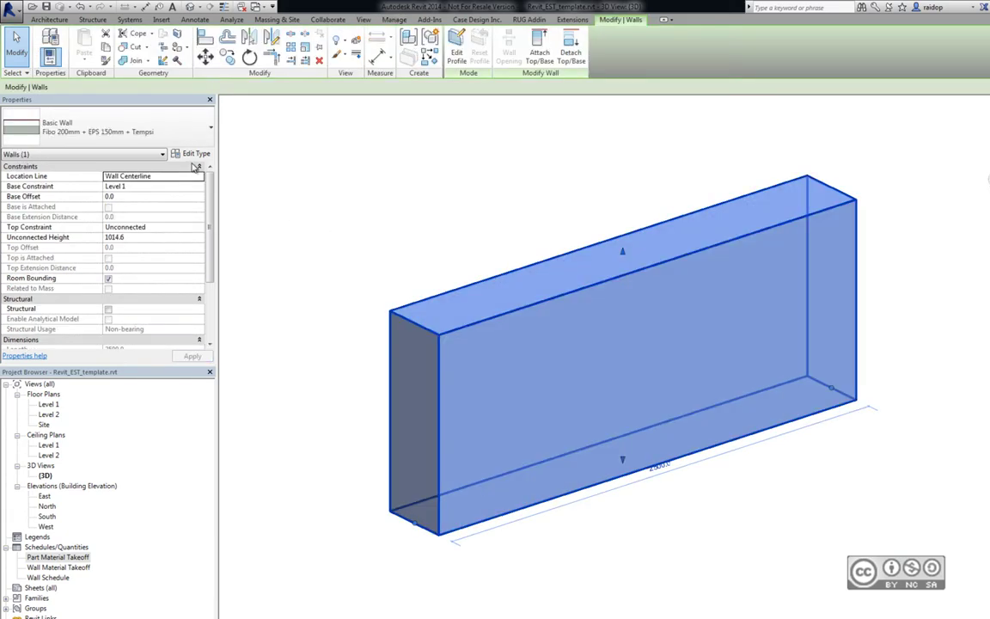
Step: Review the wall type's 360 mm three-layer assembly, then set Parts Visibility to Show Parts
click(195, 155)
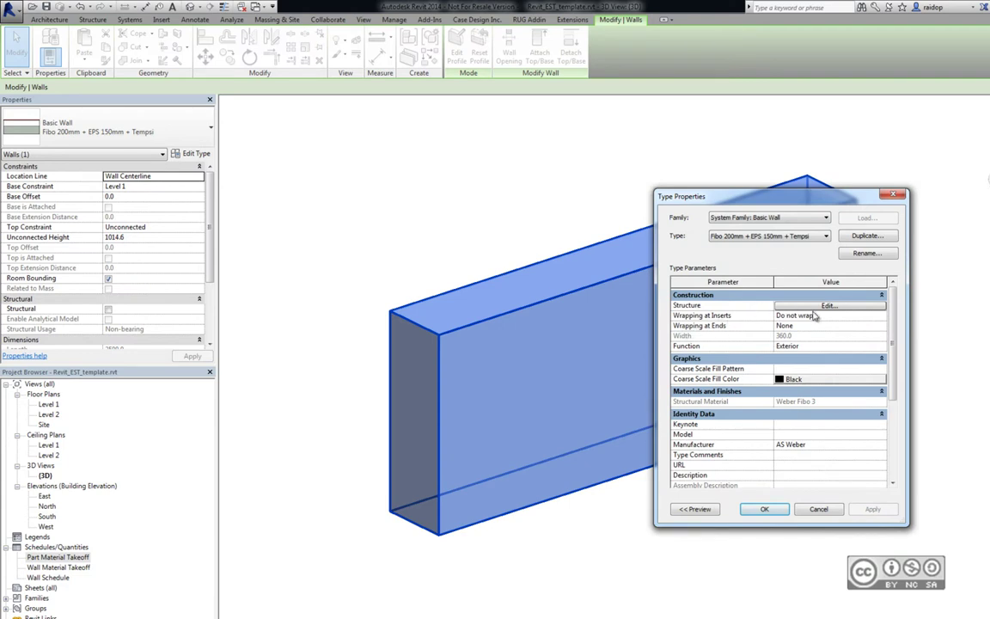
click(817, 308)
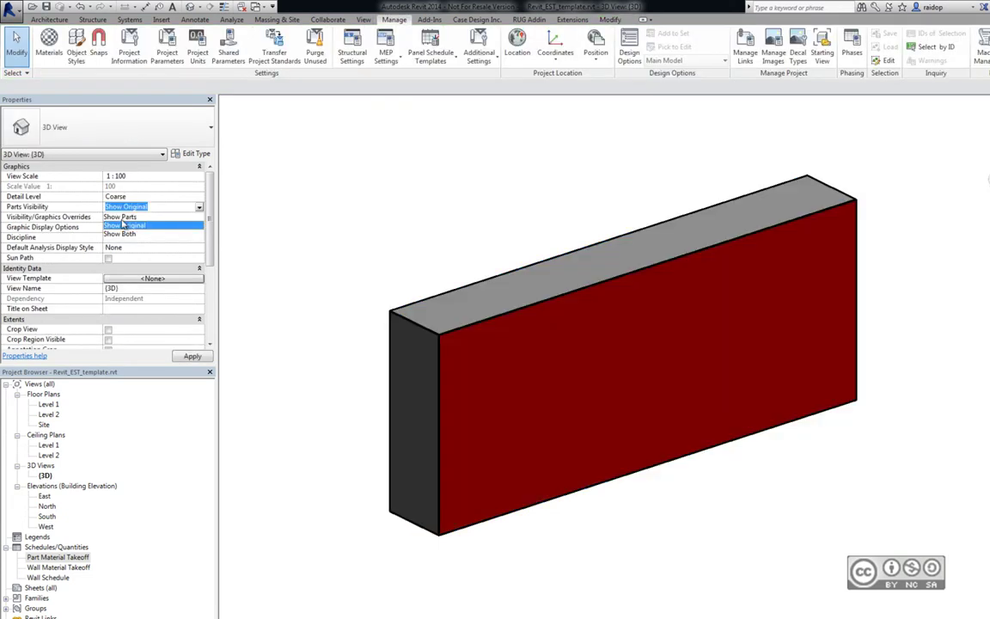
click(121, 217)
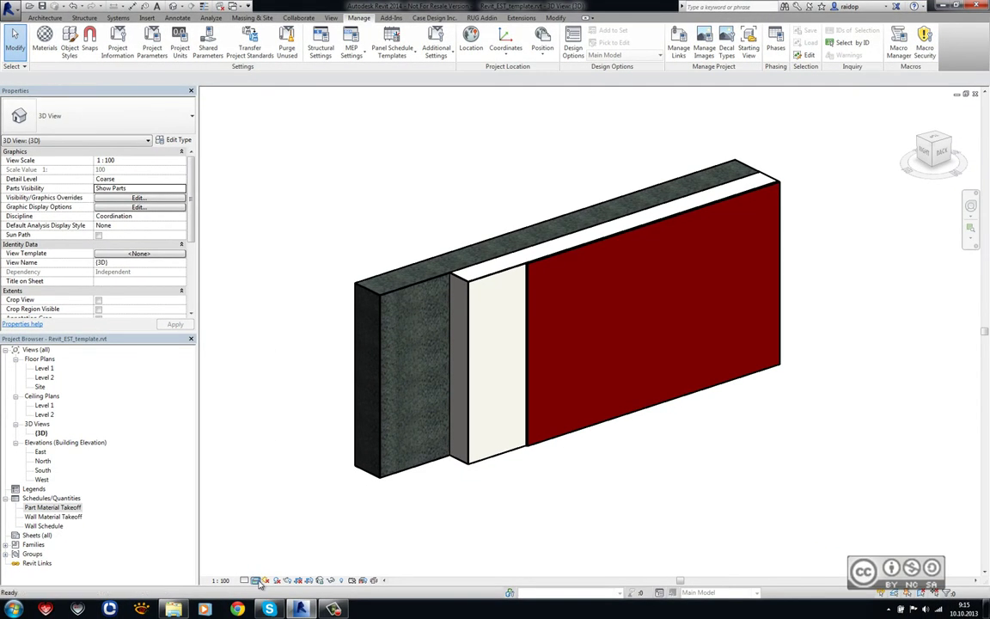
Step: Open Floor Plans > Level 1 to see the tagged Tempsi Colore, EPS and Weber Fibo 3 parts
click(257, 582)
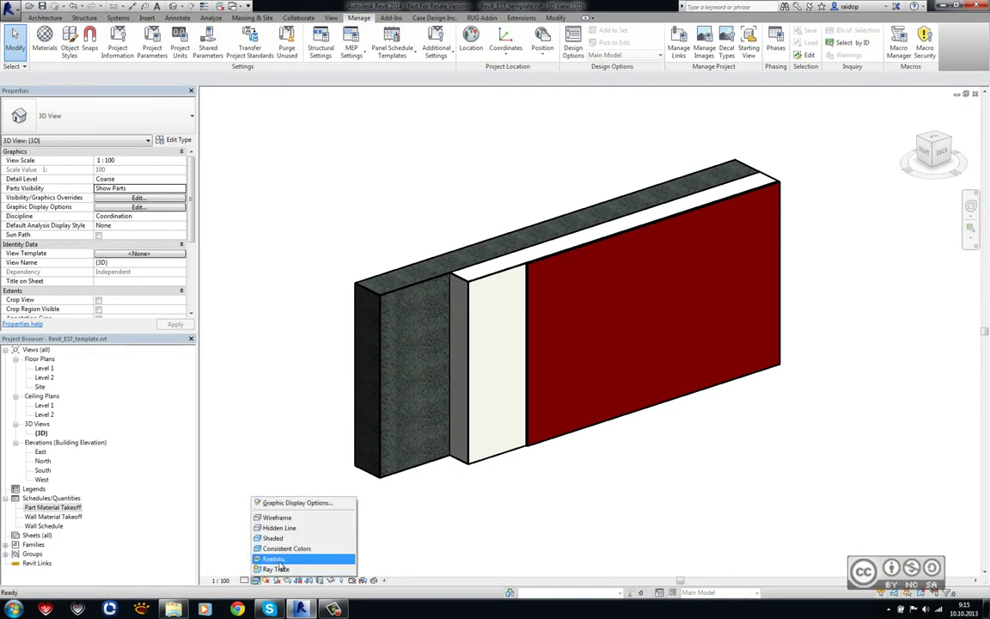
click(359, 212)
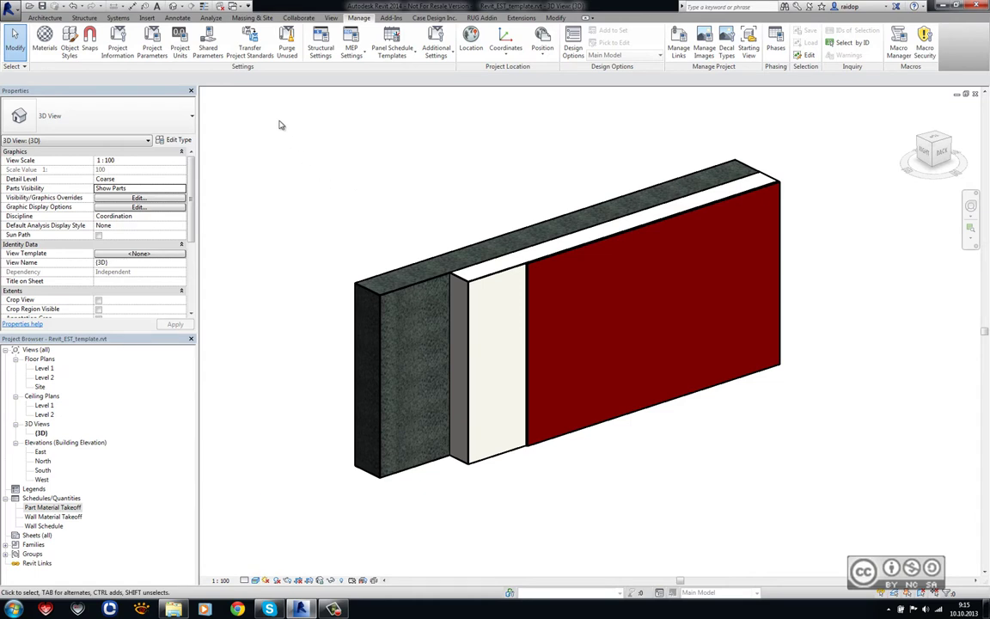
double_click(44, 367)
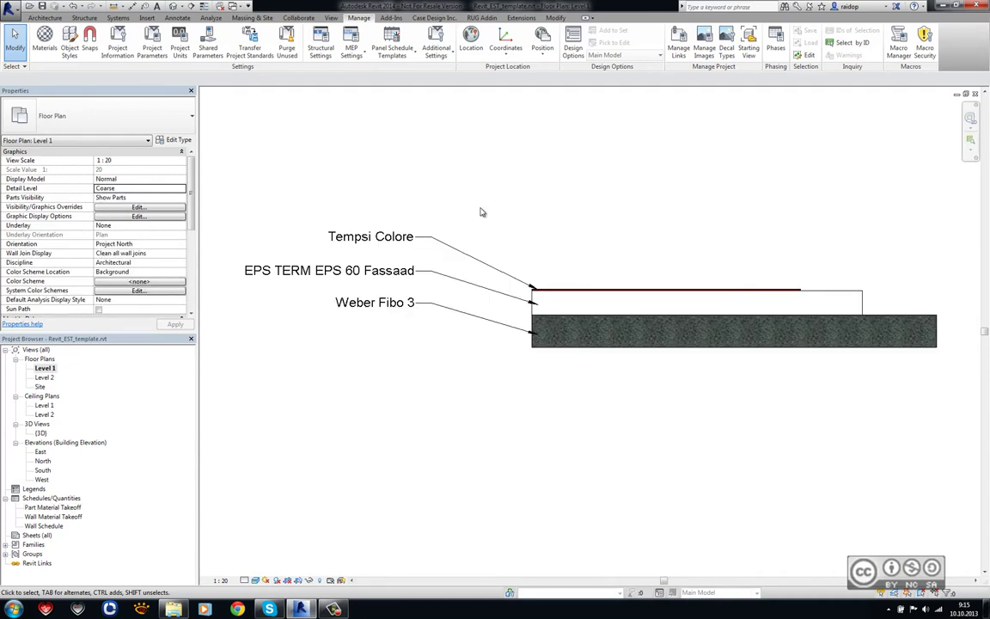
Step: Open the Wall Schedule showing Weber Fibo 3: 3 m², 0.91 m³, R 4.8000, AS Weber
click(173, 17)
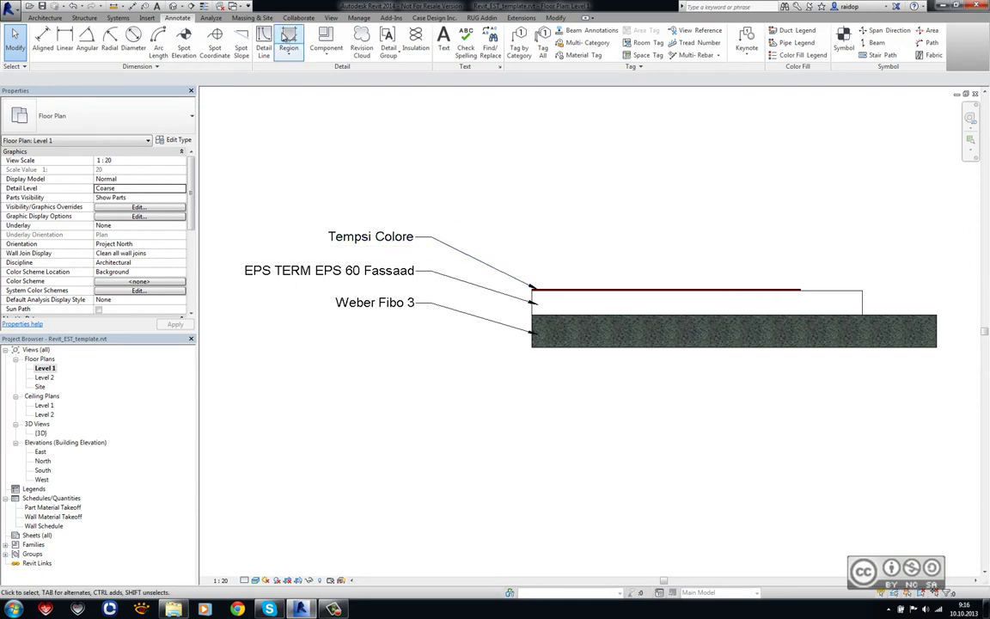
double_click(43, 525)
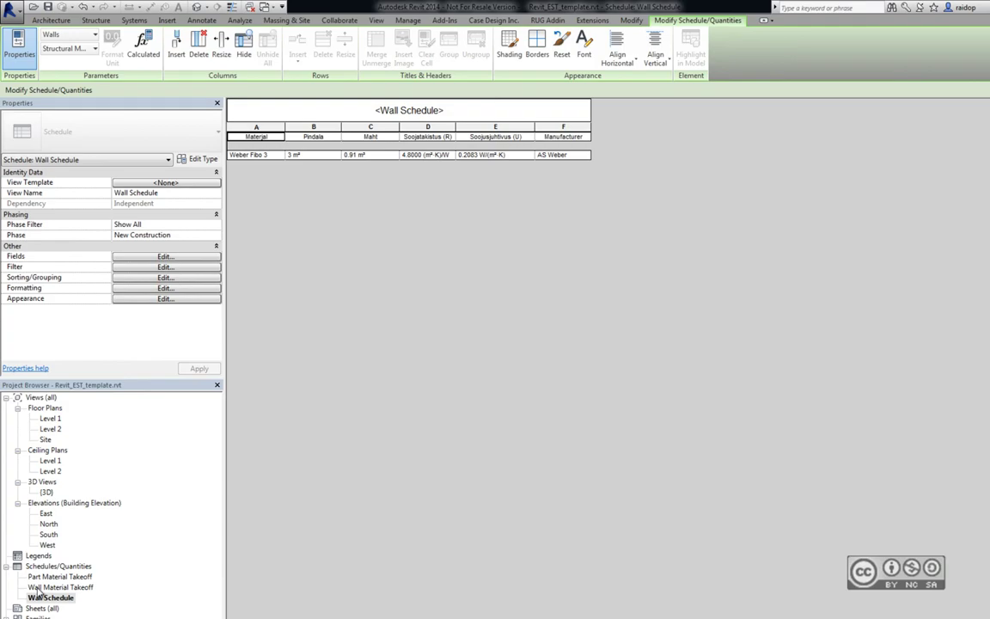
Step: View the Wall Material Takeoff schedule, then switch back to the Default 3D View
double_click(60, 587)
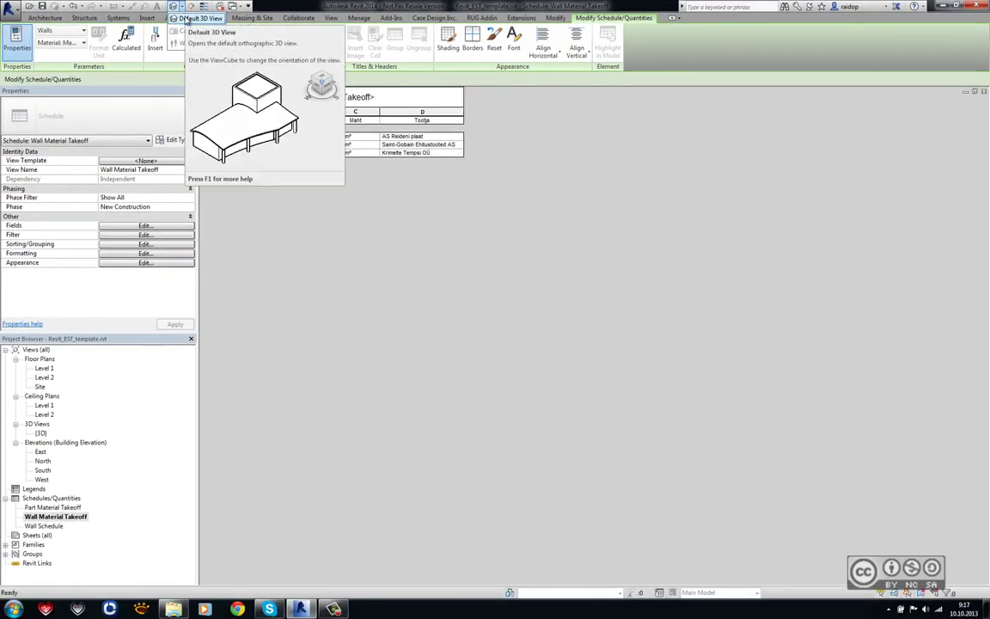
click(173, 7)
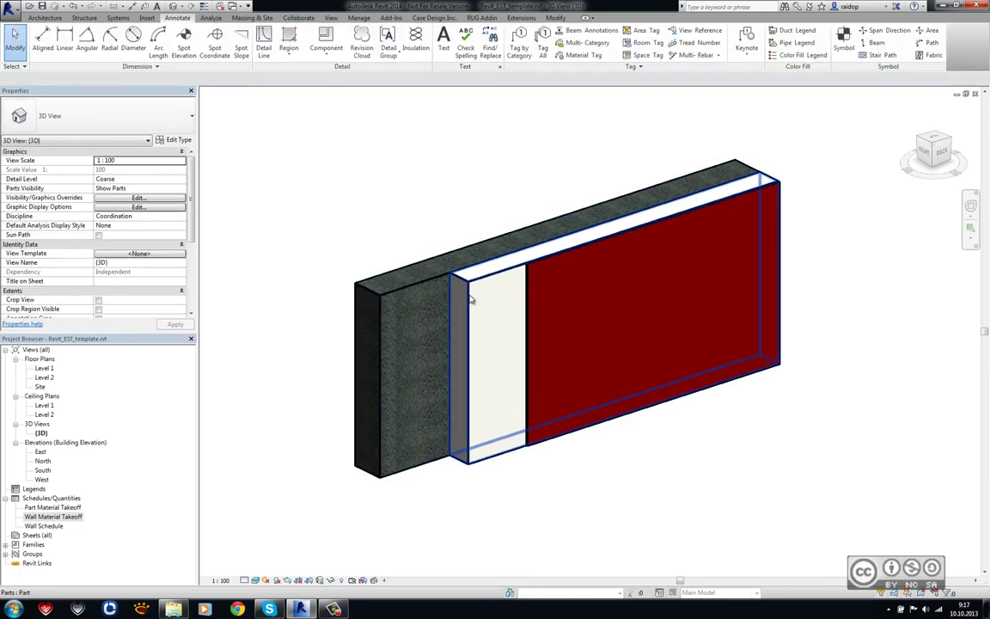
Step: Select the wall's insulation part in 3D, then open the Part Material Takeoff schedule
click(471, 344)
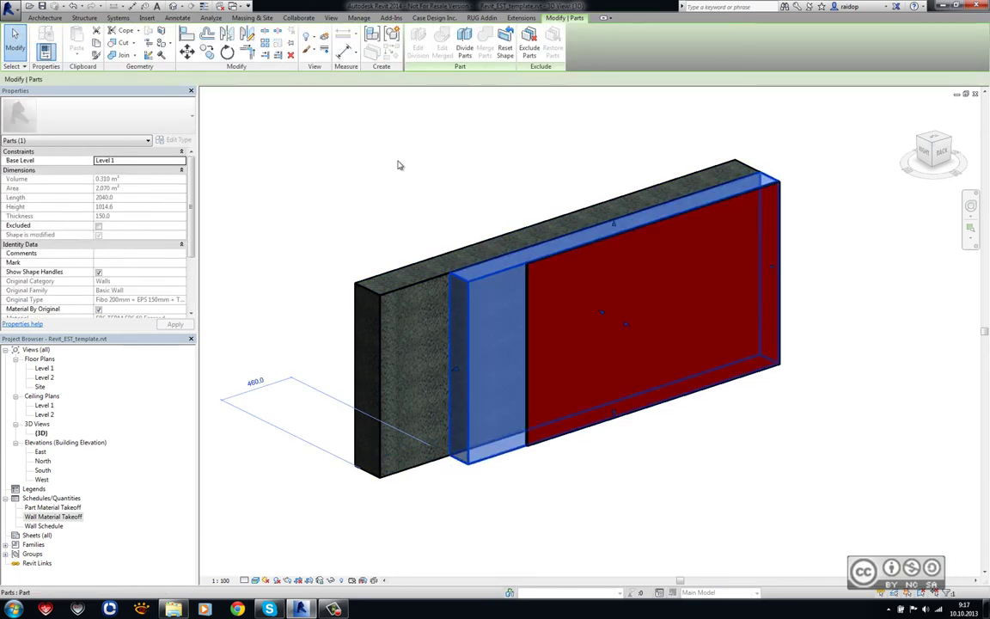
click(361, 148)
click(43, 508)
double_click(43, 509)
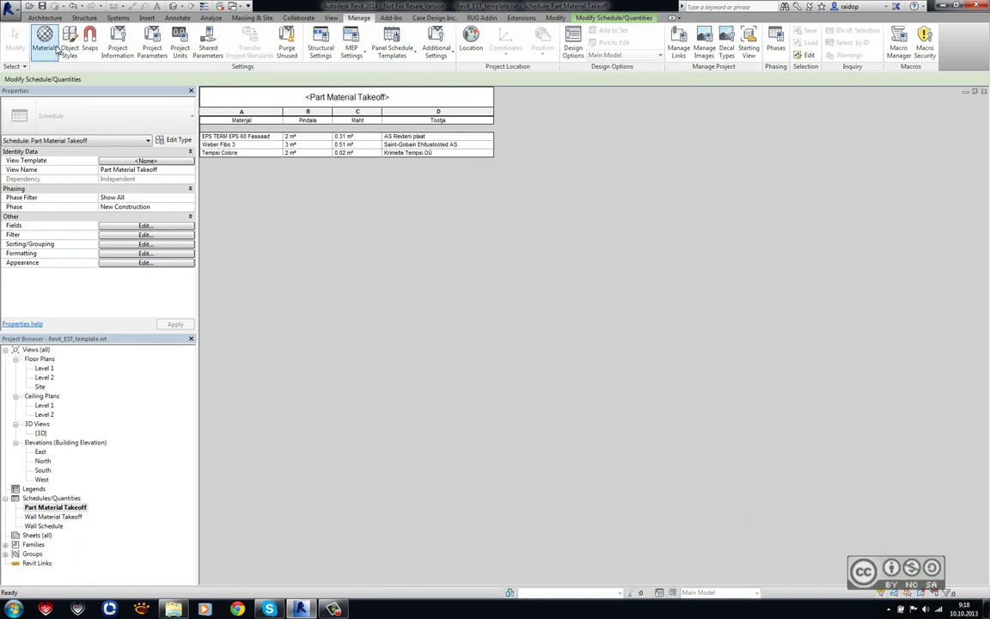
Step: Open the Material Browser from the Manage tab, showing Tempsi Colore's RGB 128 0 0 graphics
click(45, 38)
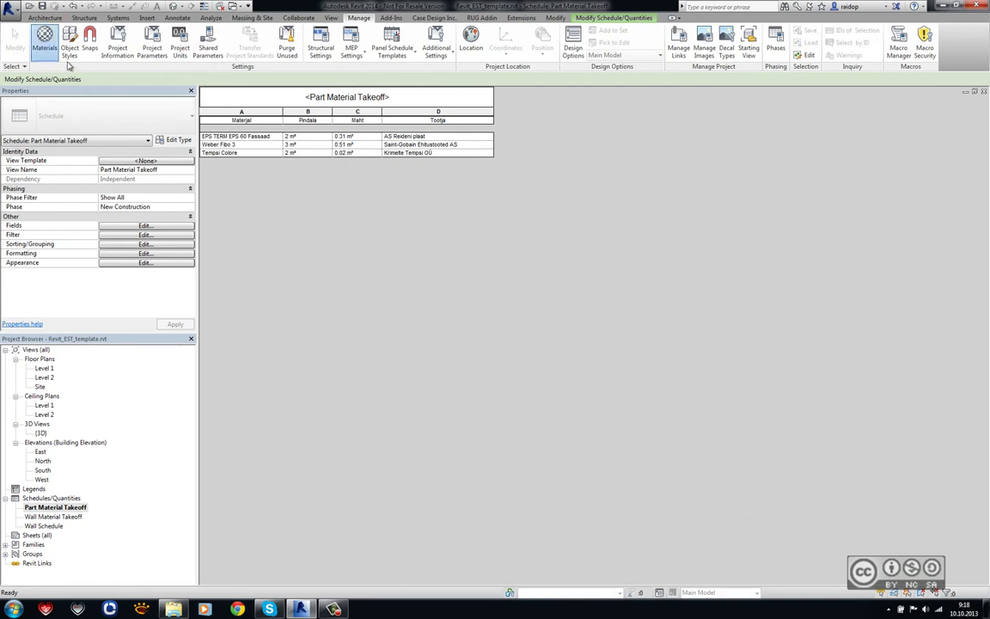
drag(436, 112, 442, 114)
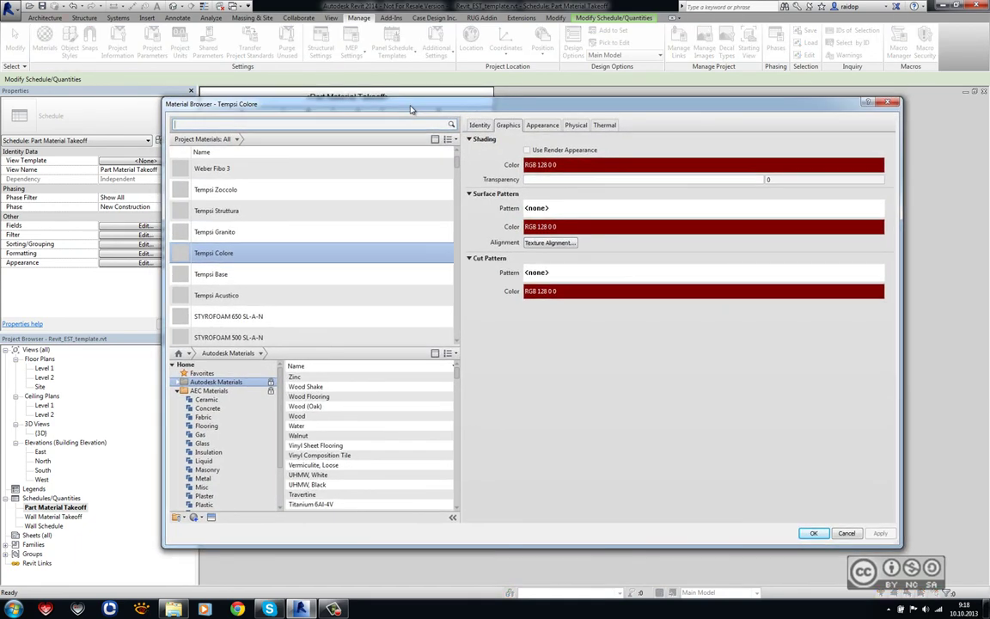